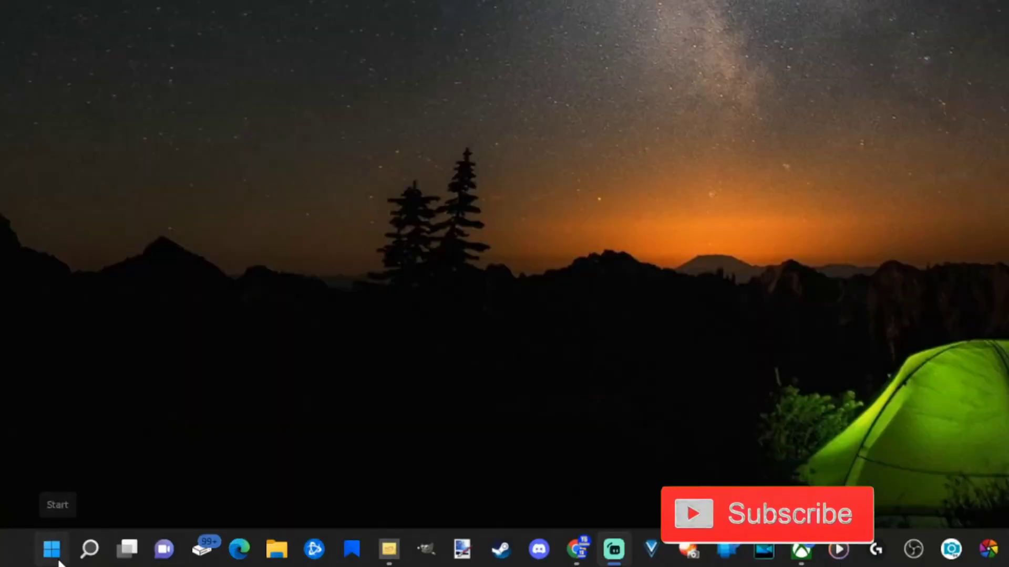
Step: Launch Microsoft Store, search 'dolby atmos', and open the Dolby Access listing
click(57, 558)
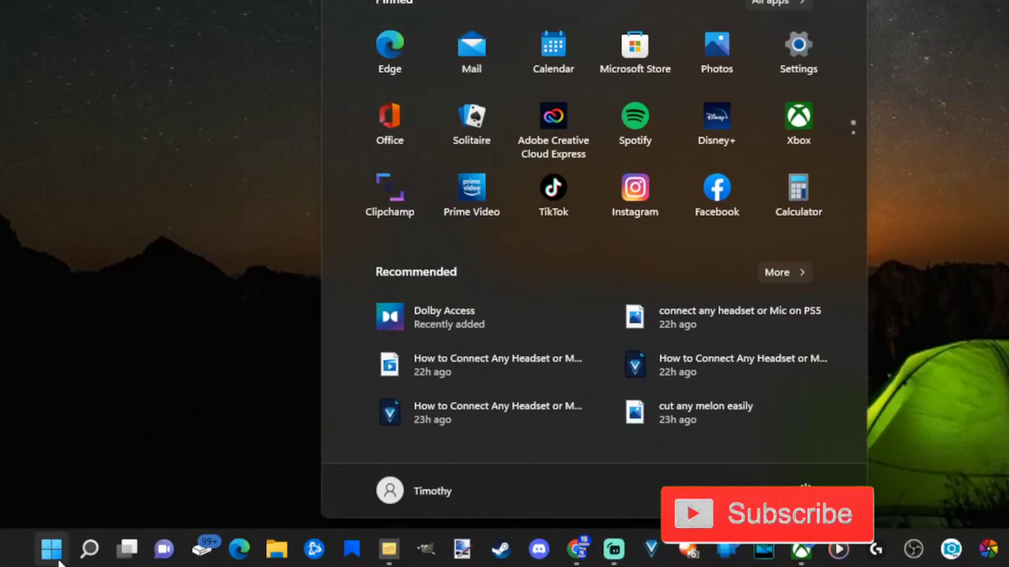
click(634, 68)
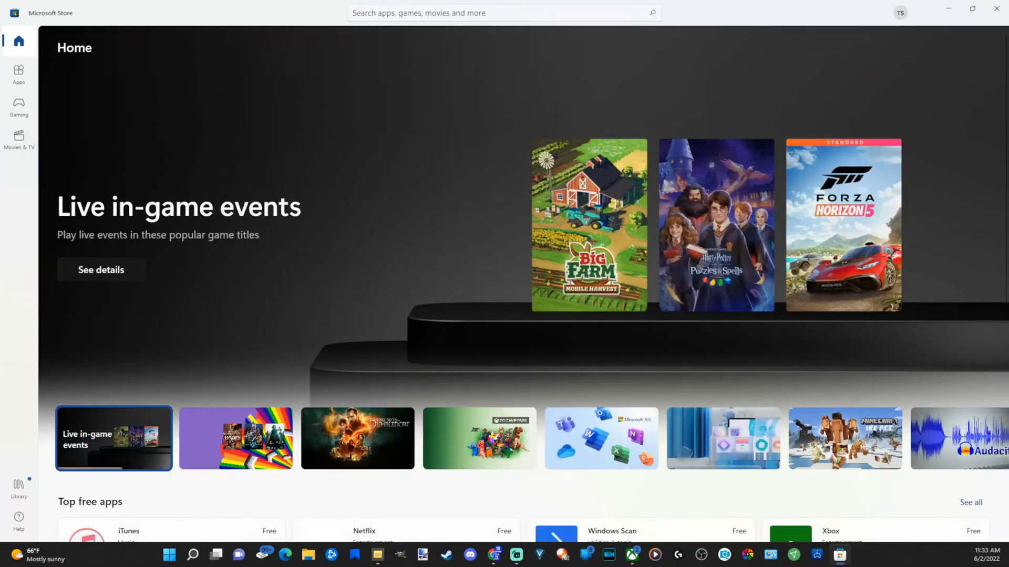
click(400, 13)
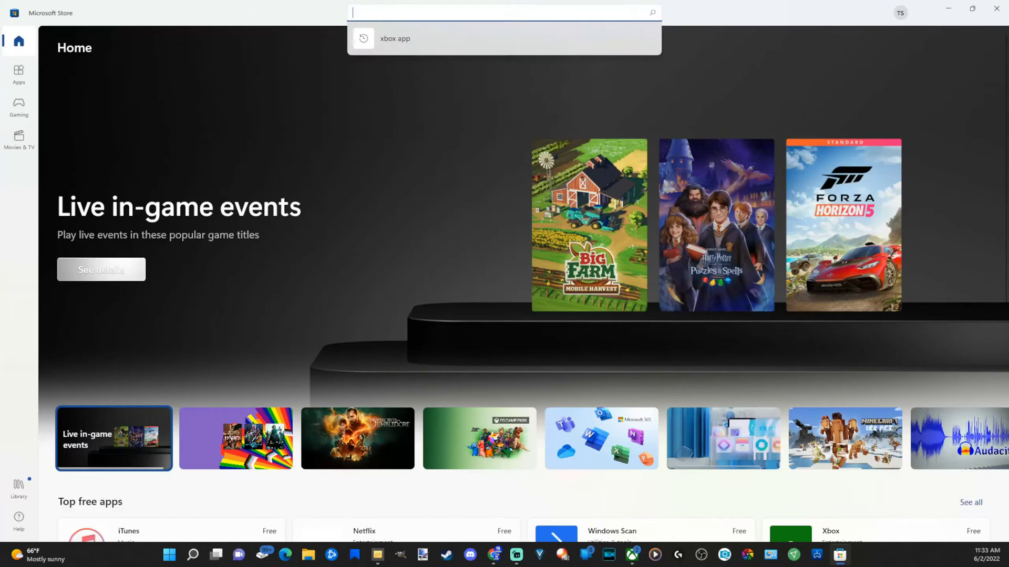
text(dolb)
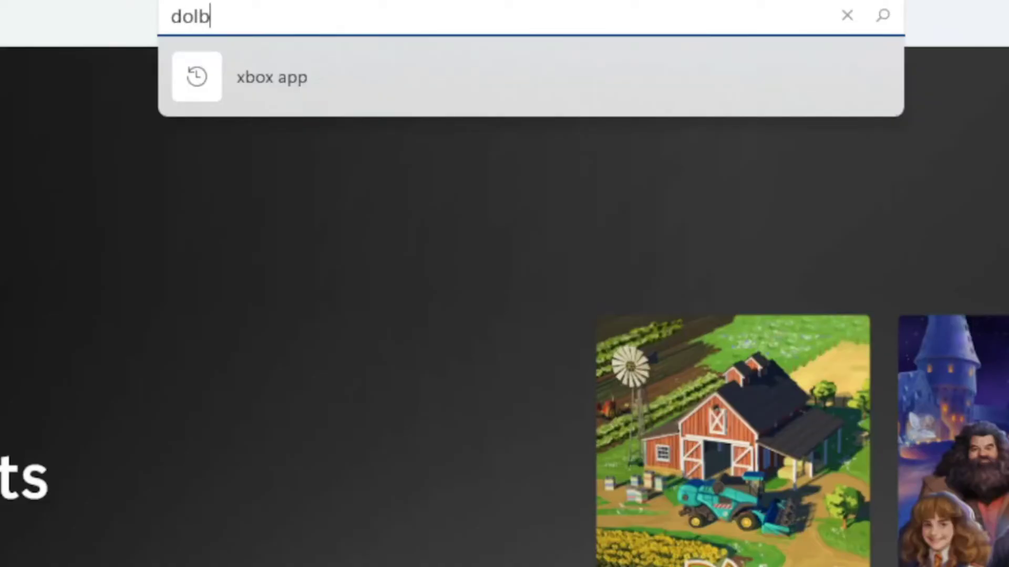
text(o)
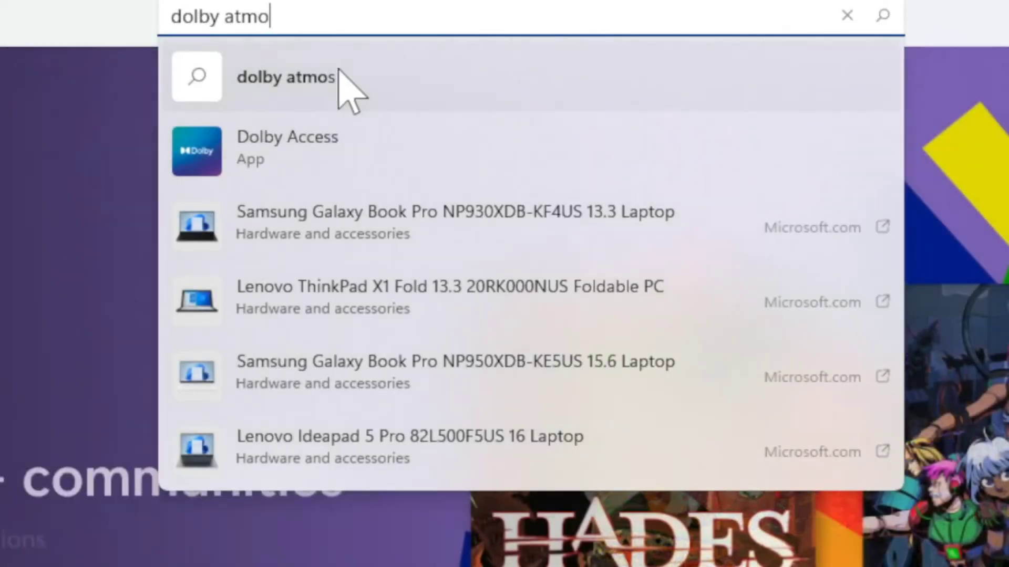
click(340, 75)
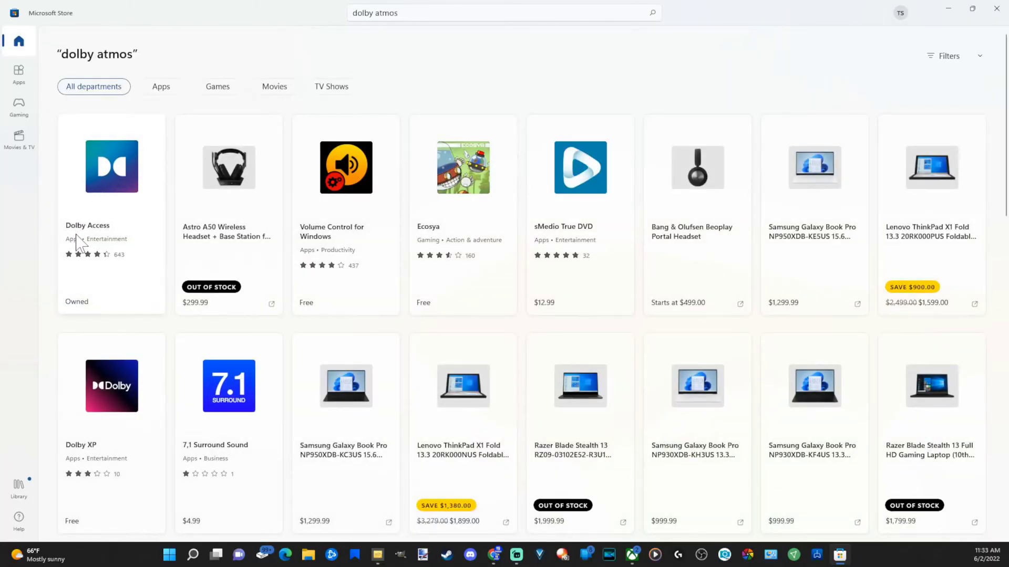
click(113, 170)
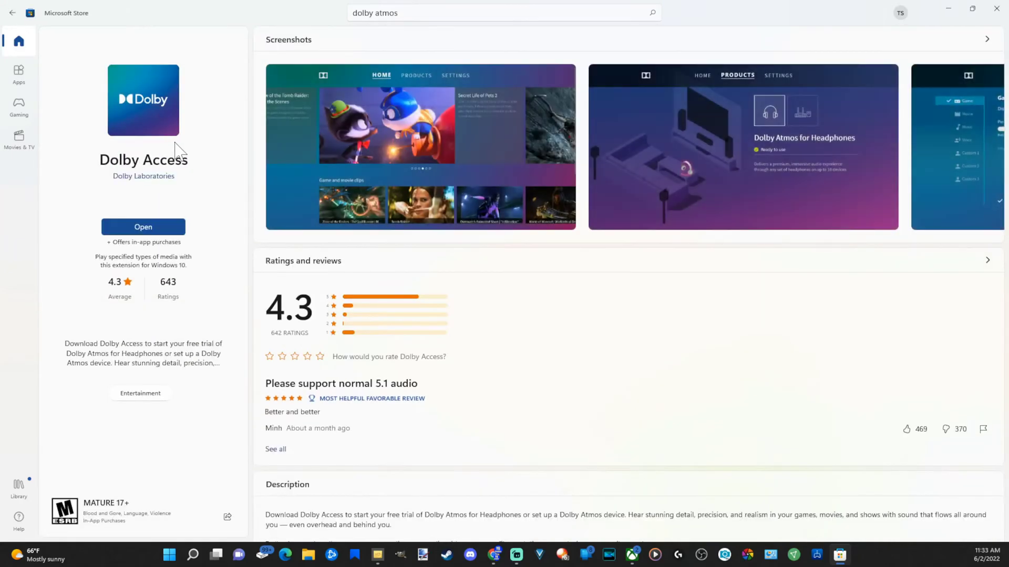
Step: Launch Dolby Access, skip the intro, and reach its Settings page with the Game profile
click(128, 232)
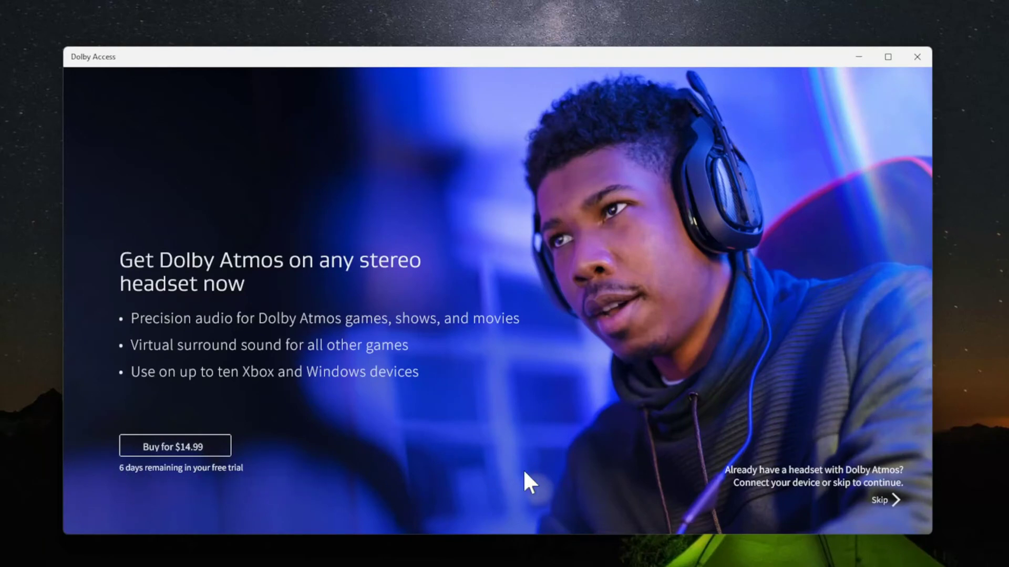
click(888, 509)
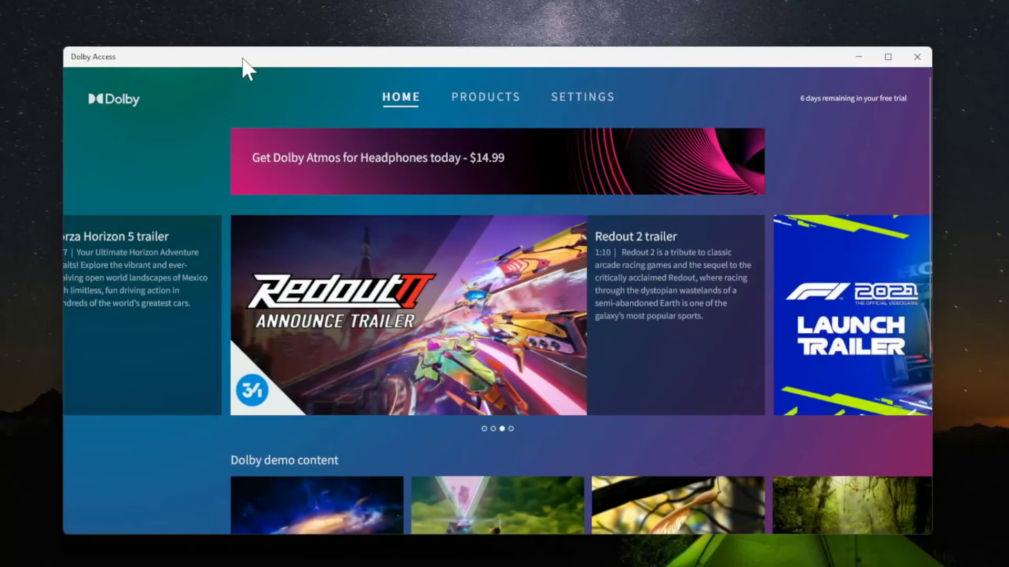
click(494, 94)
click(573, 104)
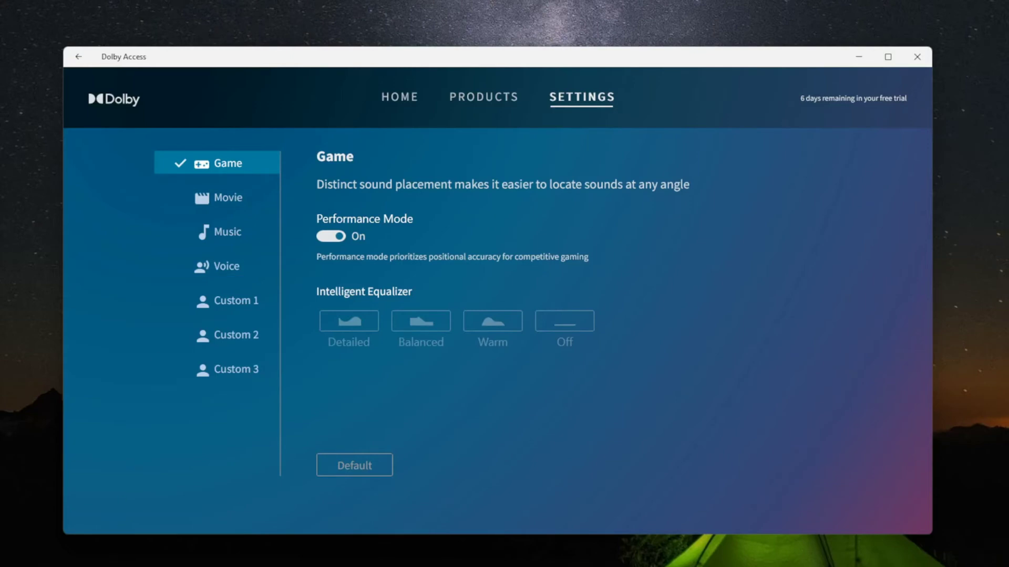
click(158, 555)
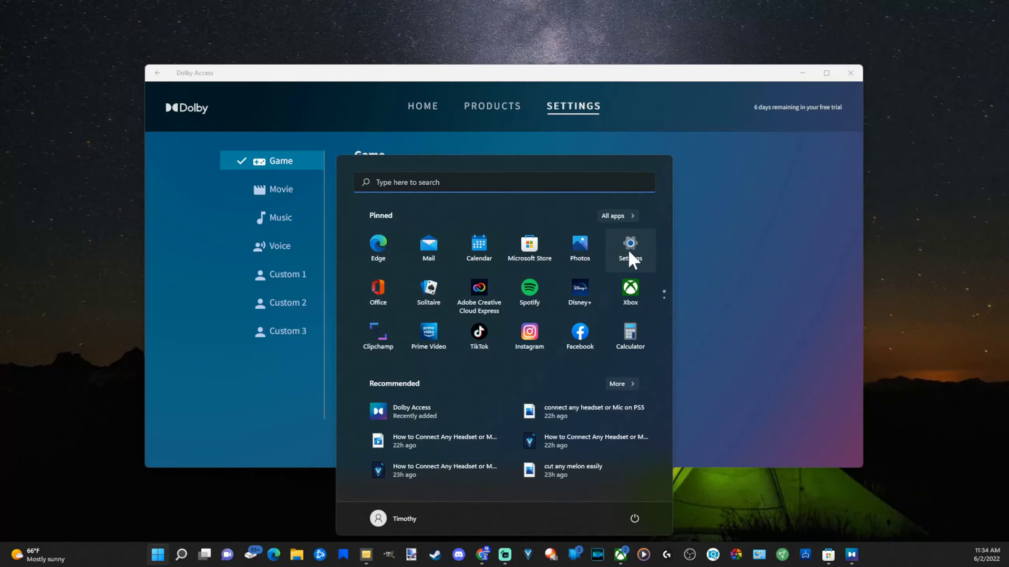
Step: Open the Windows Settings Sound page and the classic Sound dialog, moved higher on screen
click(629, 249)
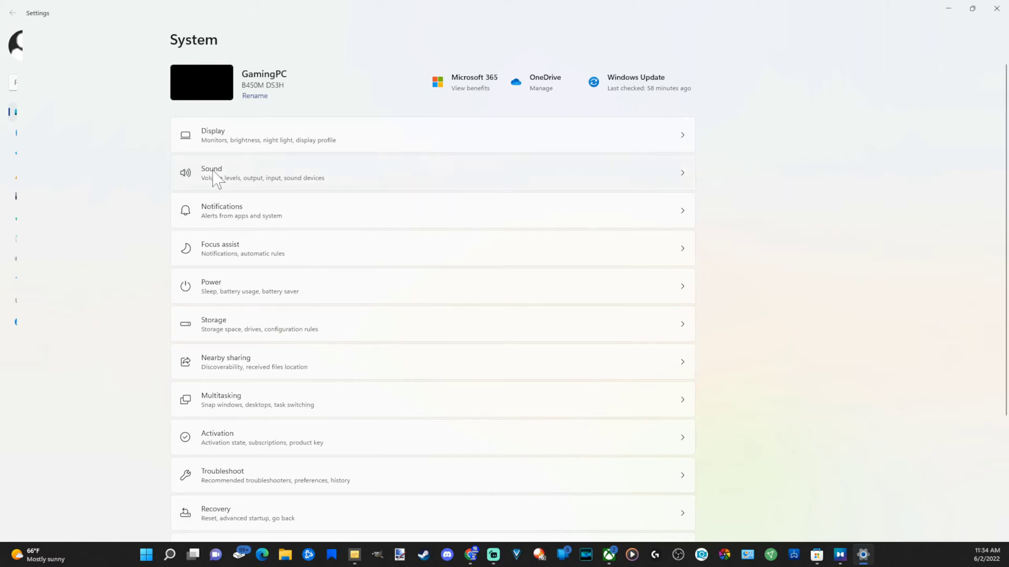
click(215, 175)
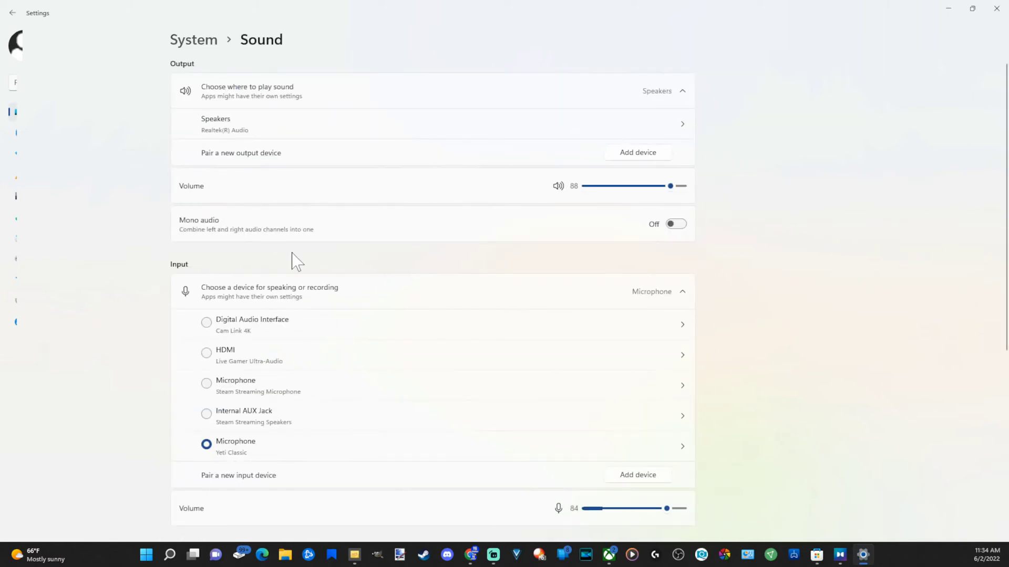
scroll(303, 236, down, 2)
scroll(302, 237, down, 2)
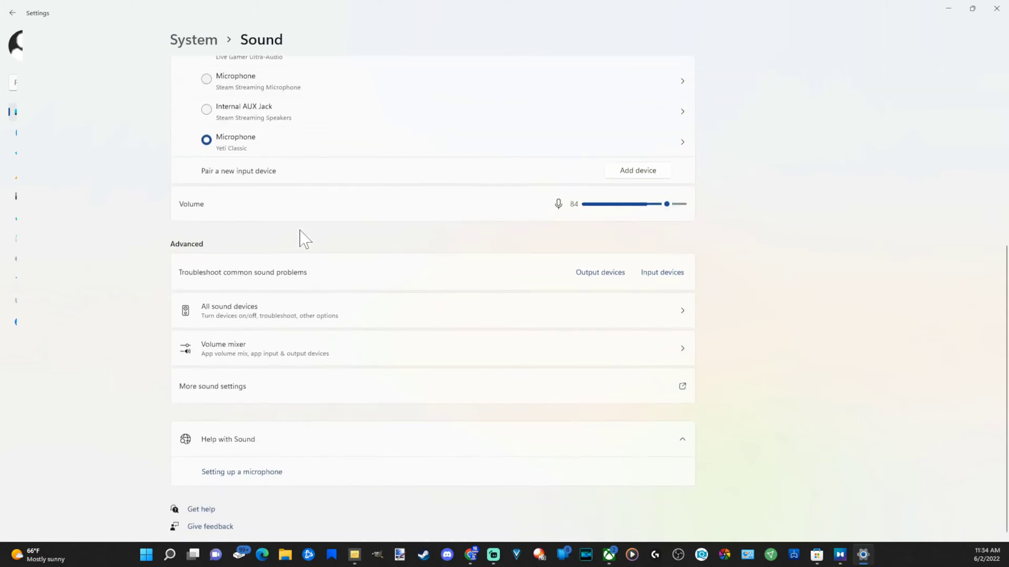
click(211, 392)
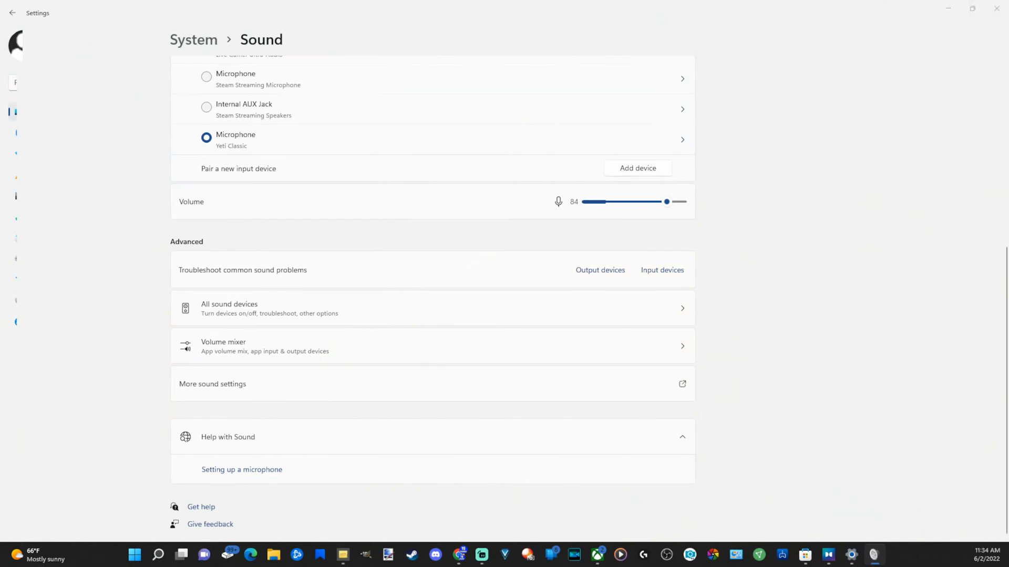
drag(464, 216, 481, 135)
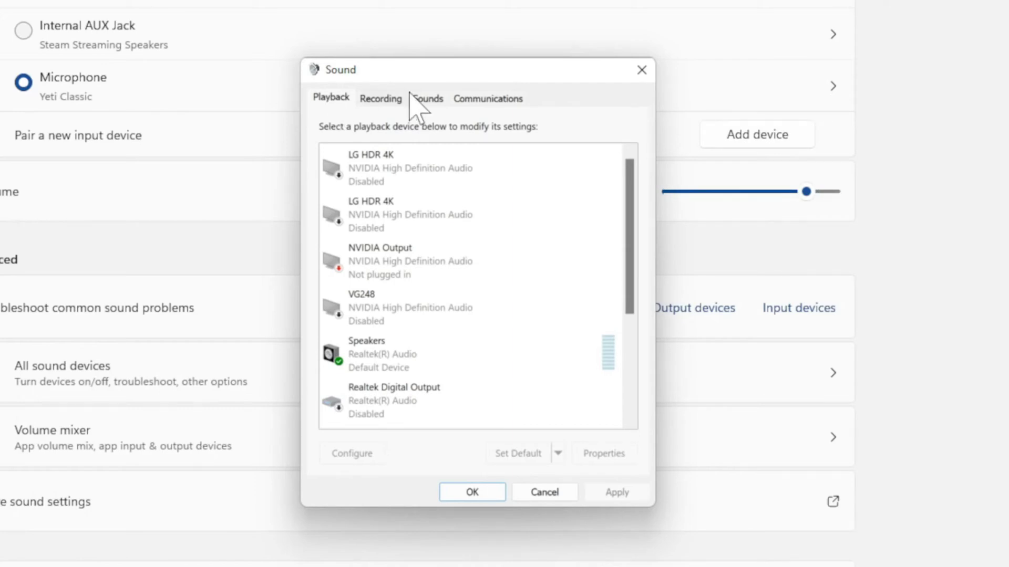
mouse_move(629, 236)
drag(629, 234, 633, 355)
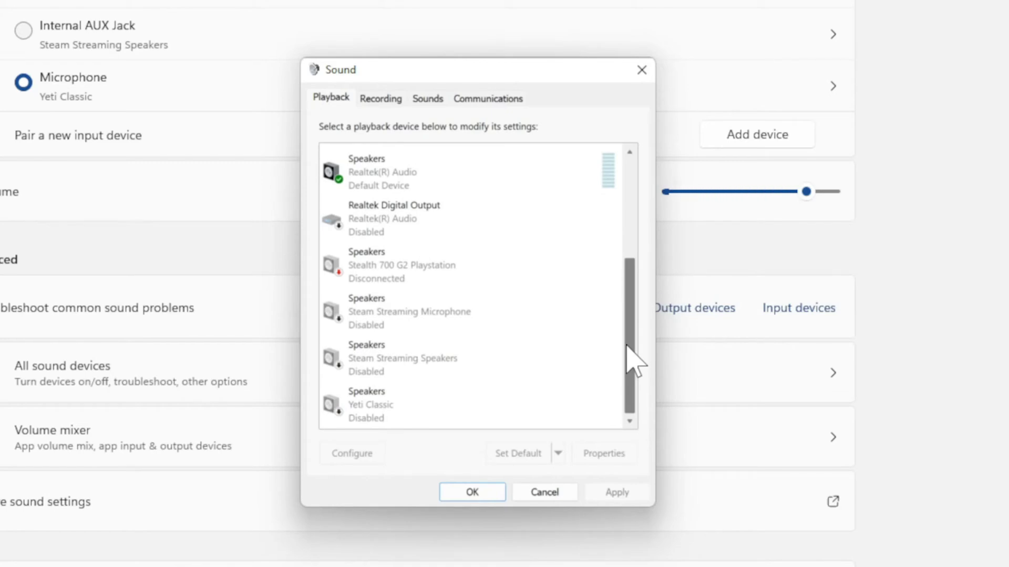
Step: Set Speakers' spatial sound format to Dolby Atmos for Headphones and close both sound dialogs
double_click(396, 189)
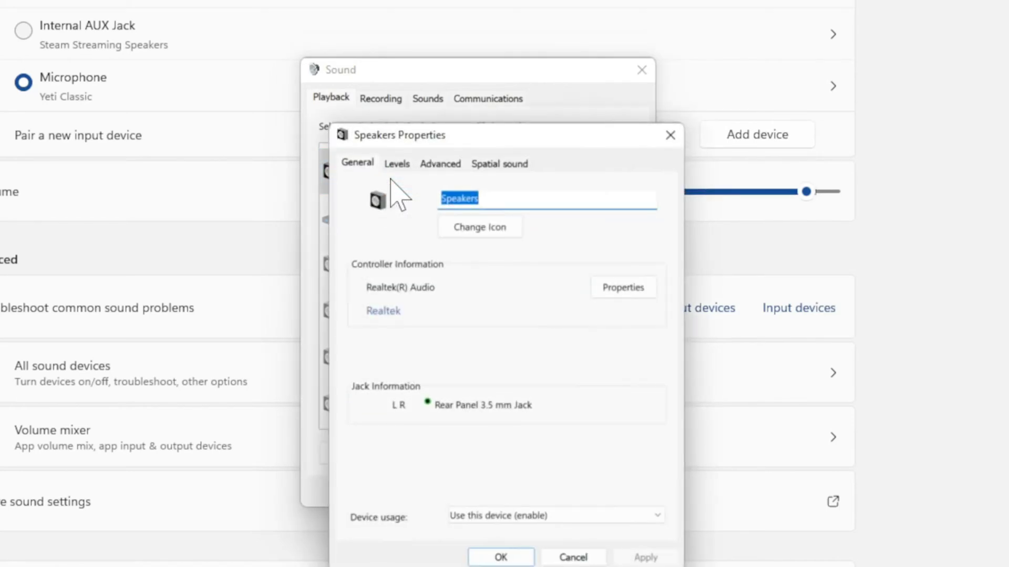
click(509, 167)
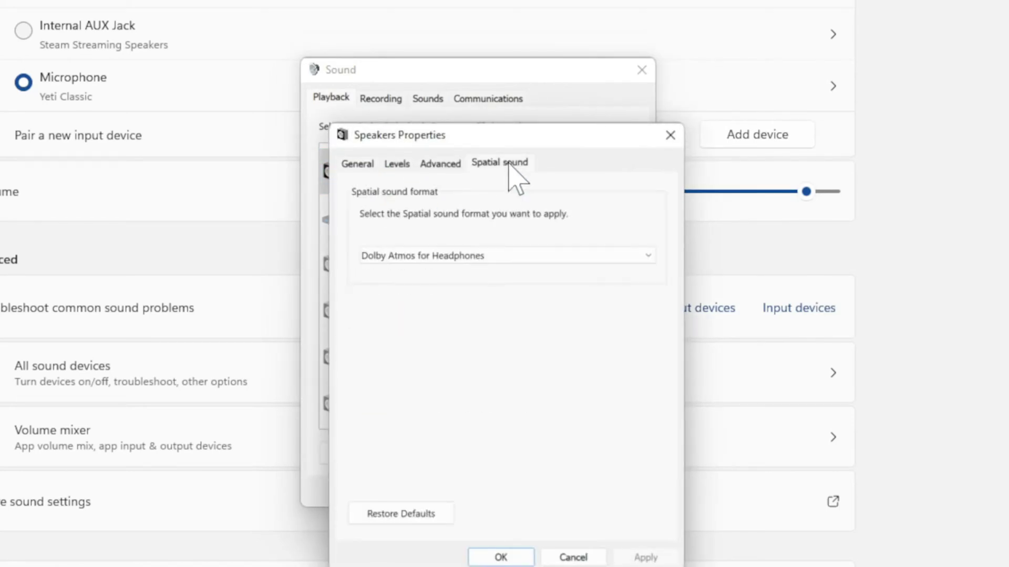
click(390, 257)
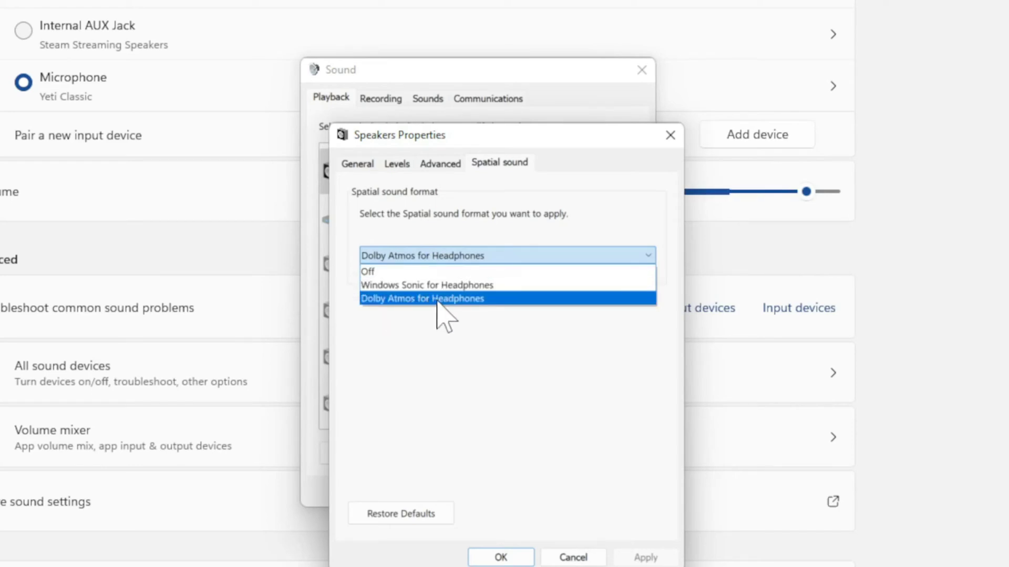
click(483, 377)
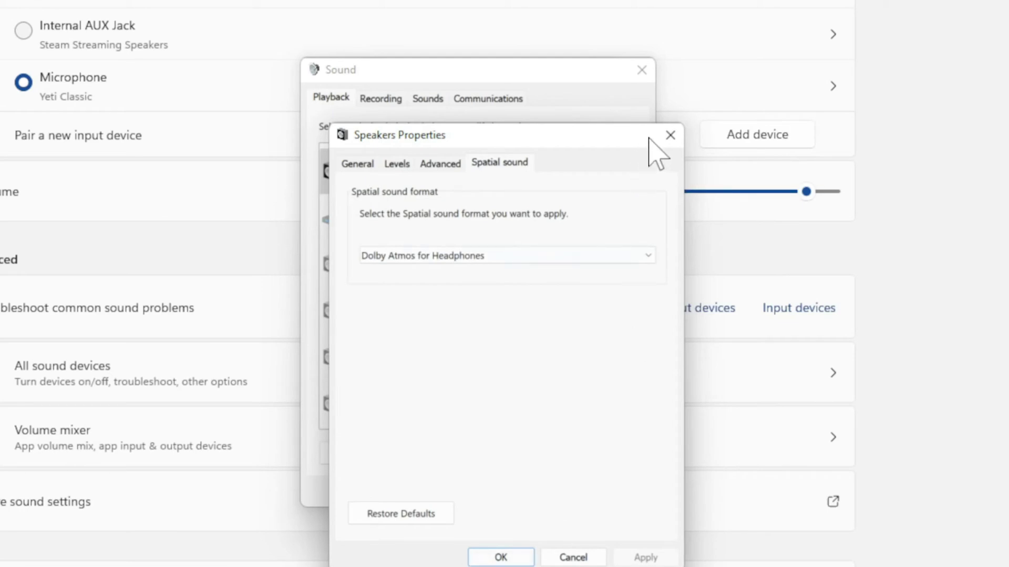
click(670, 136)
click(641, 75)
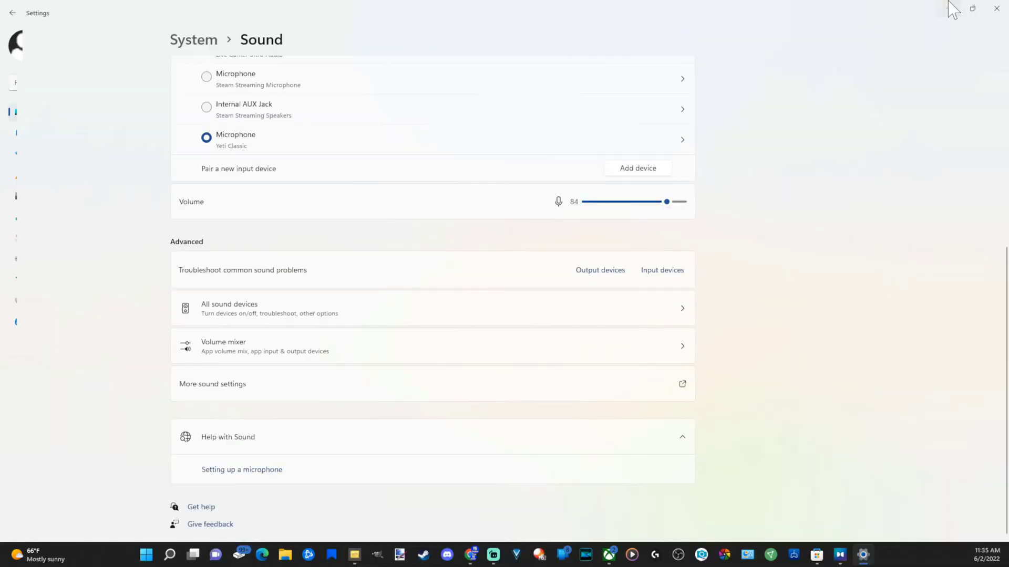
click(949, 9)
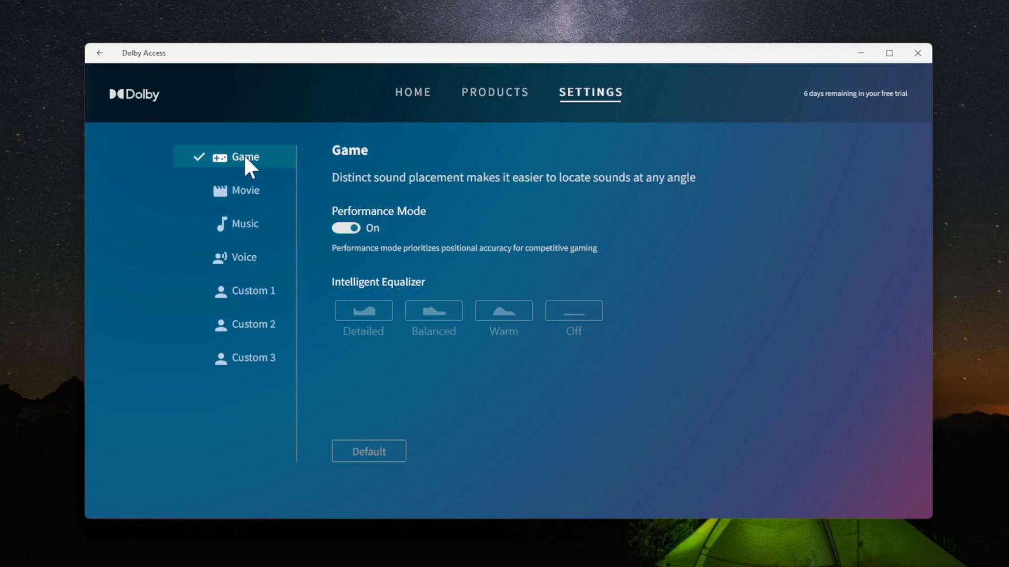
click(234, 294)
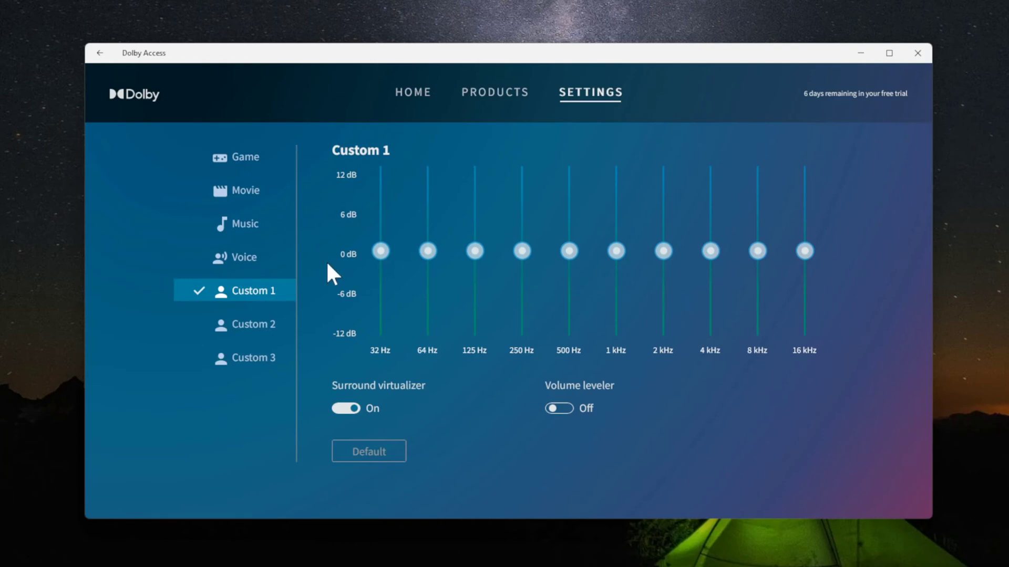
click(237, 326)
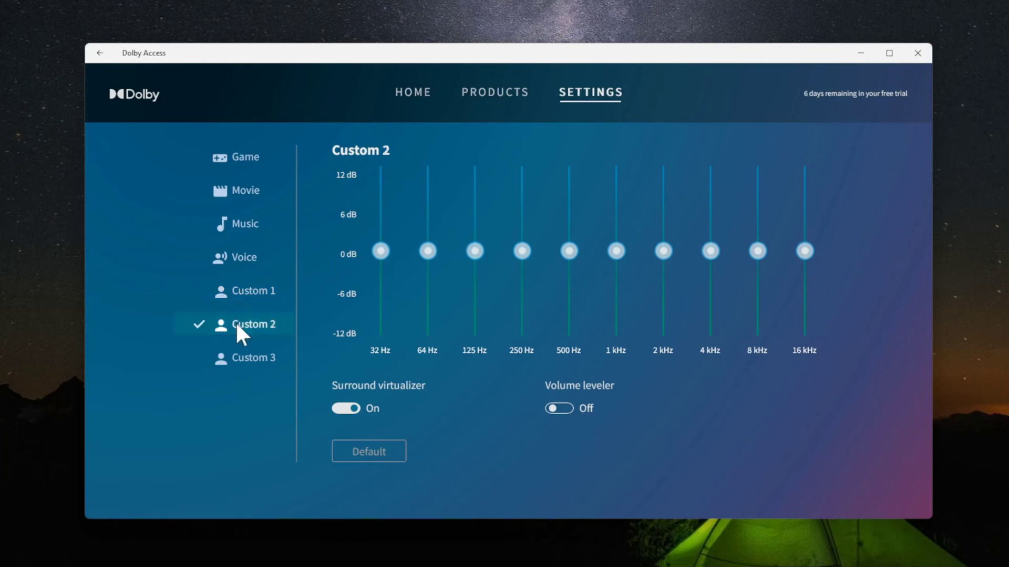
click(244, 360)
click(260, 257)
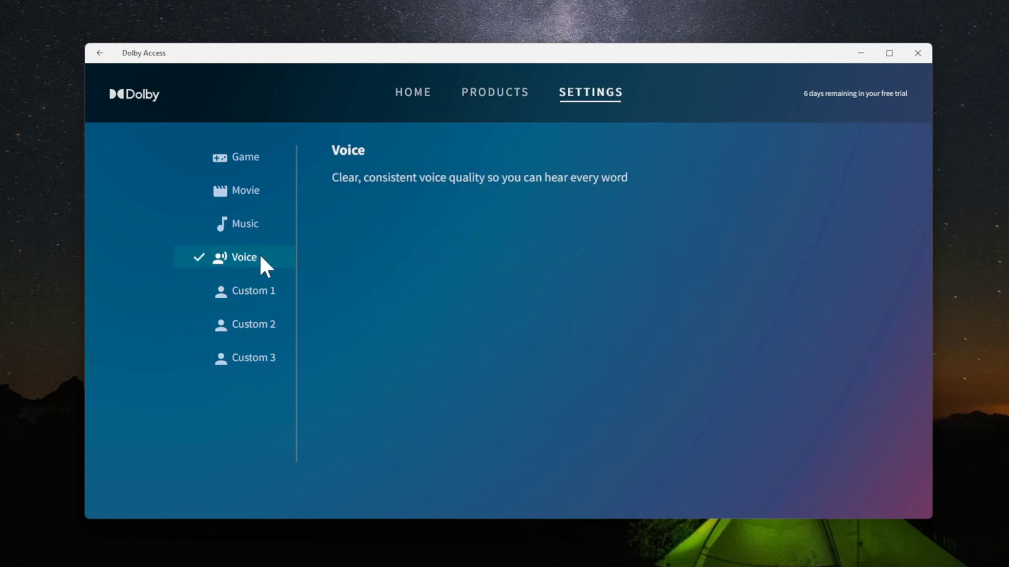
click(249, 226)
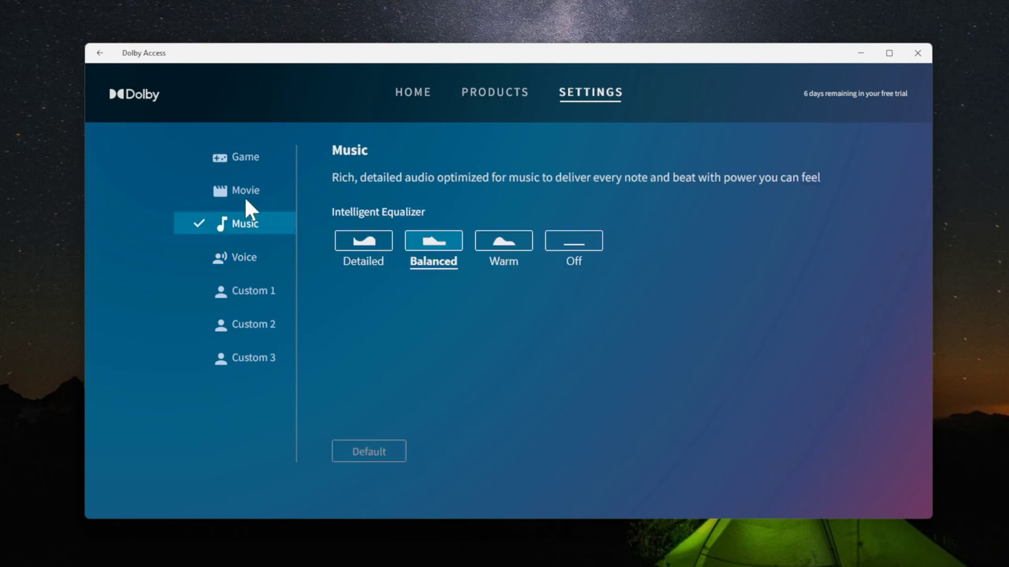
click(247, 190)
click(255, 159)
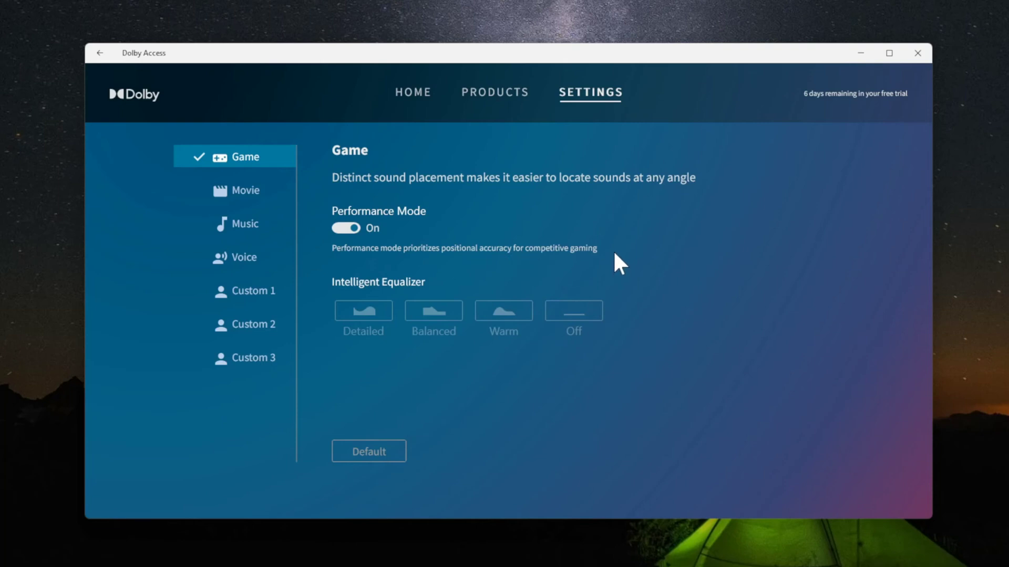
Step: Browse the home demo and trailer carousels (F1 2021, Redout 2), then return to Products
click(503, 97)
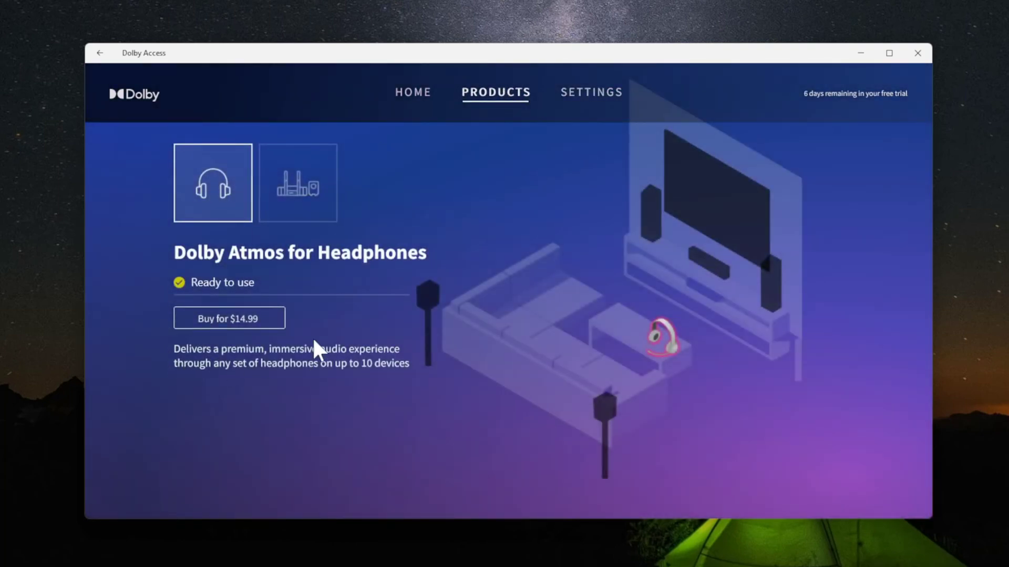
click(426, 90)
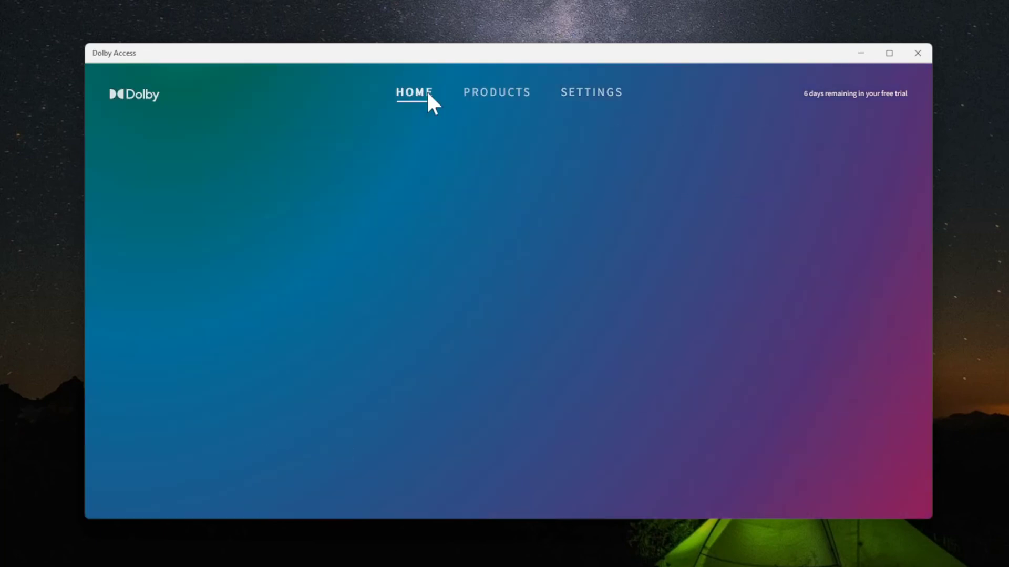
scroll(583, 211, down, 2)
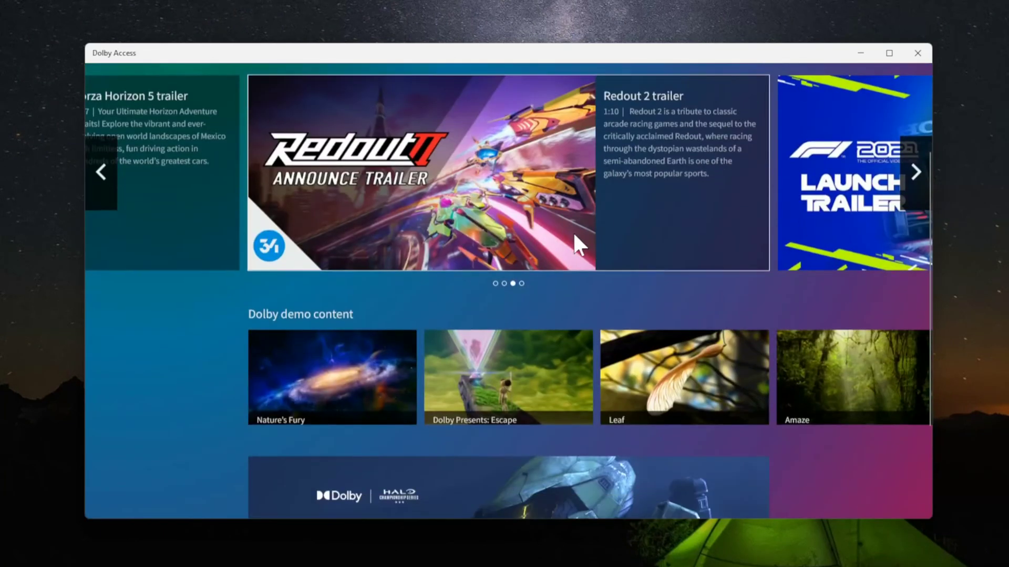
scroll(575, 243, down, 2)
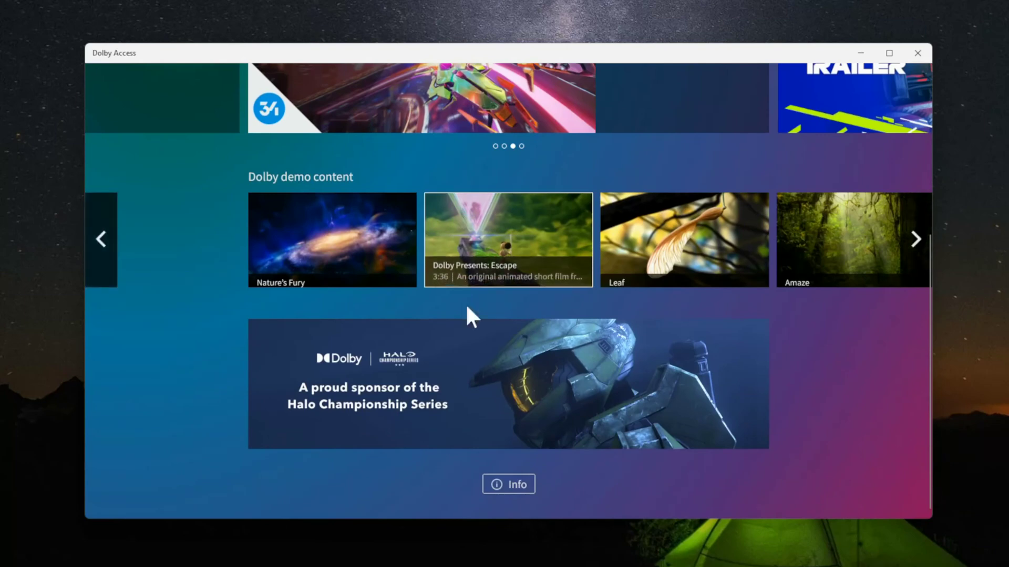
scroll(466, 303, up, 4)
scroll(516, 360, down, 2)
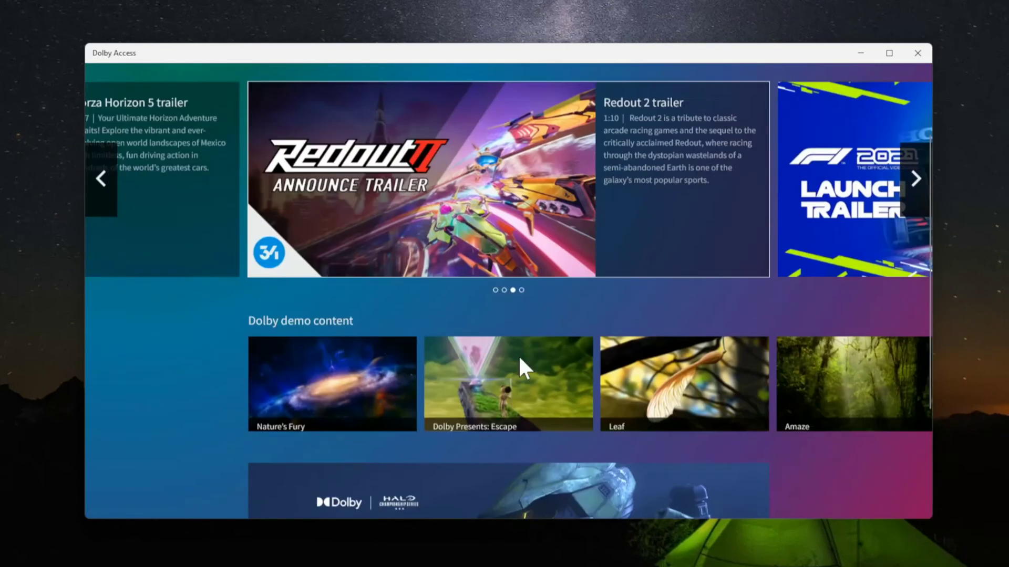
scroll(521, 348, down, 2)
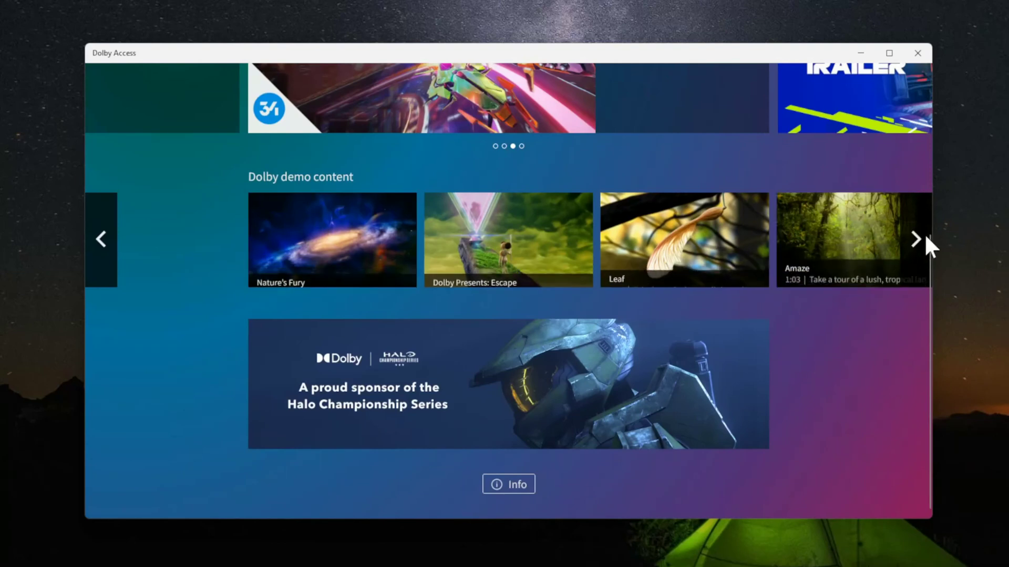
click(916, 241)
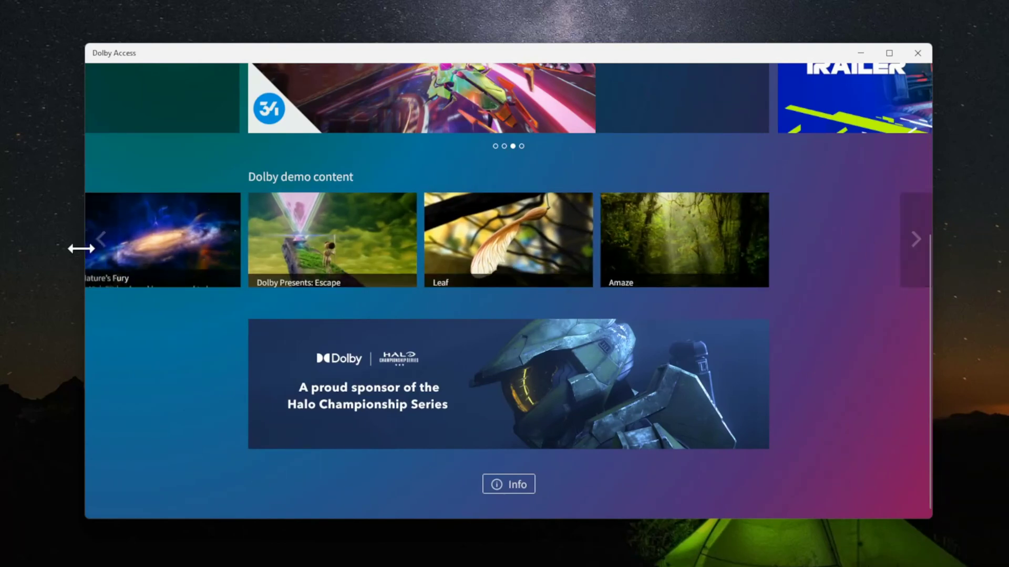
click(101, 250)
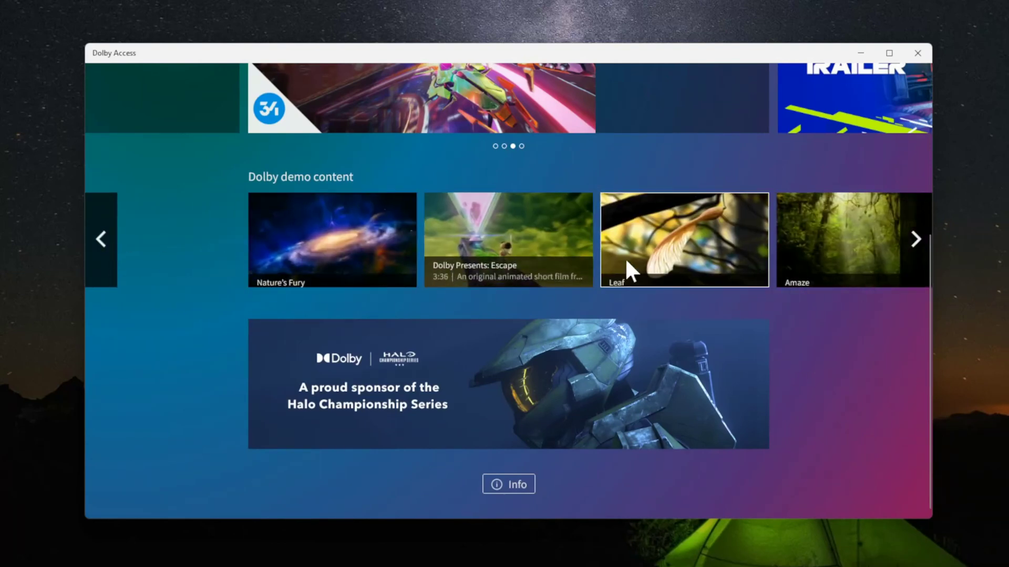
mouse_move(332, 240)
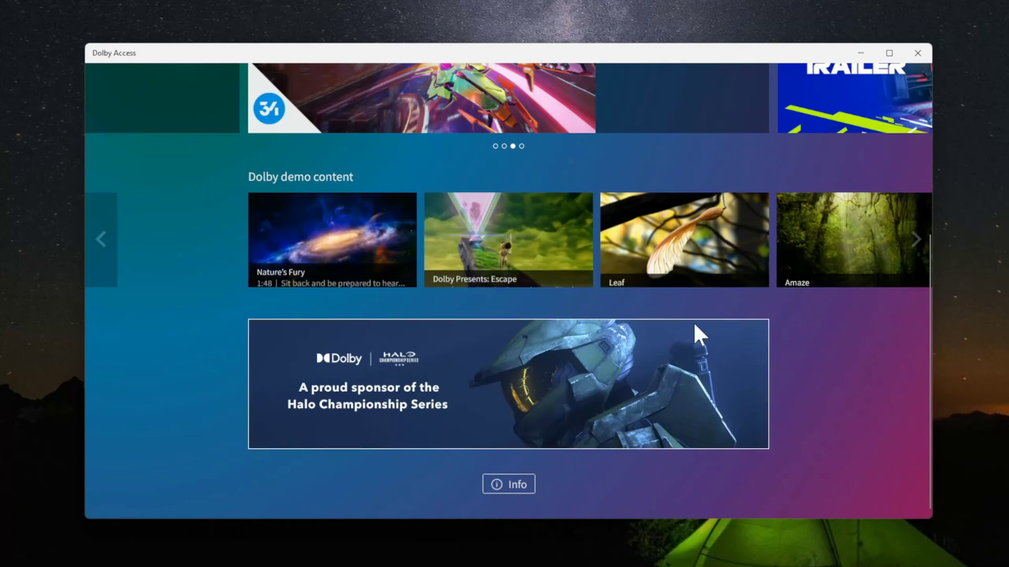
scroll(733, 331, up, 3)
scroll(760, 337, up, 1)
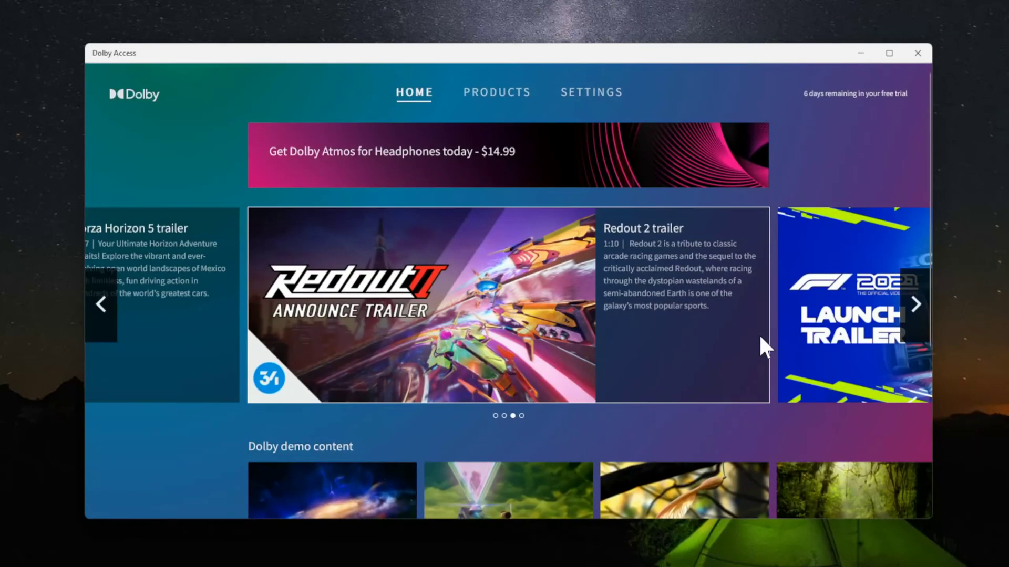
click(914, 309)
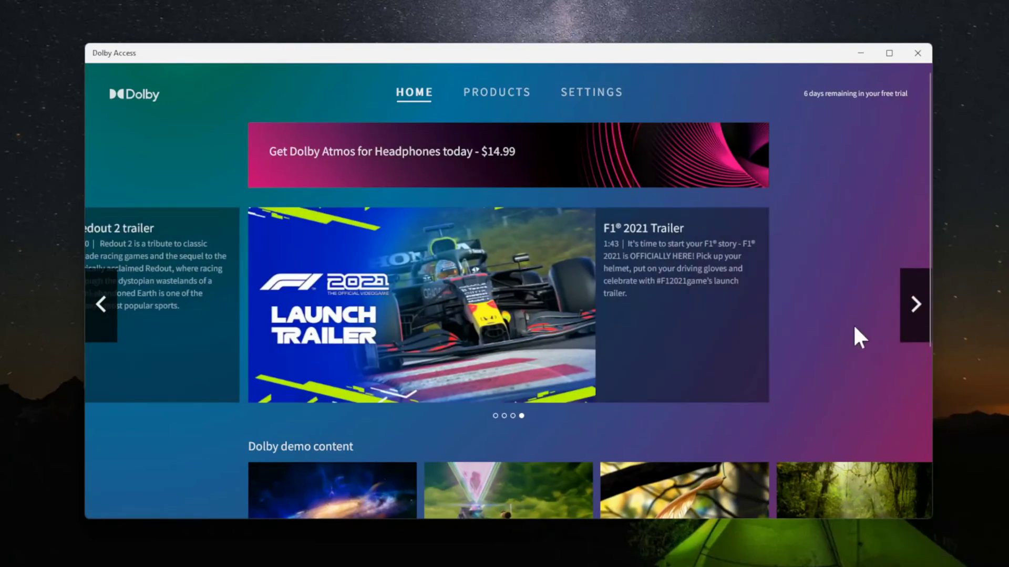
click(108, 311)
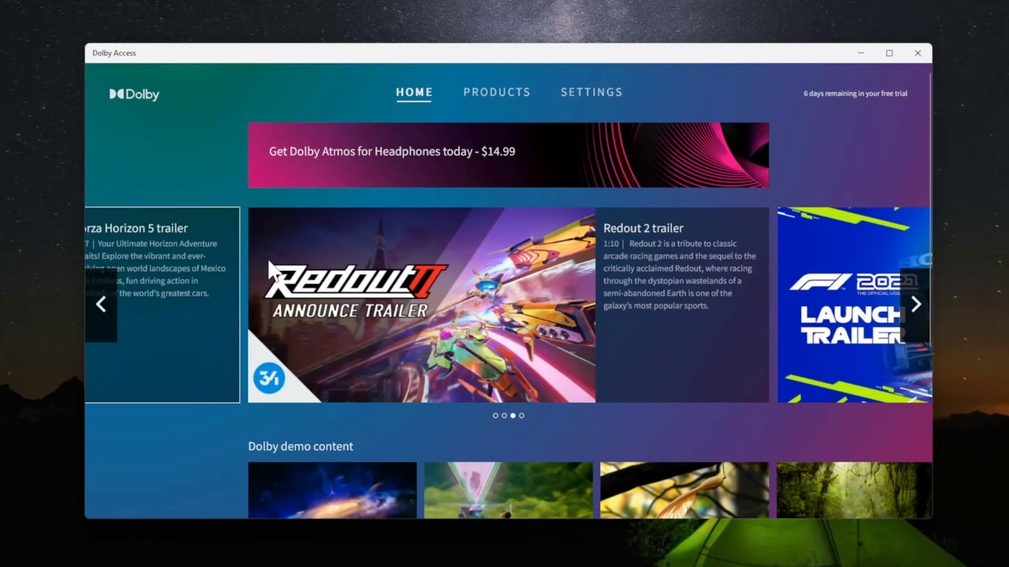
click(505, 108)
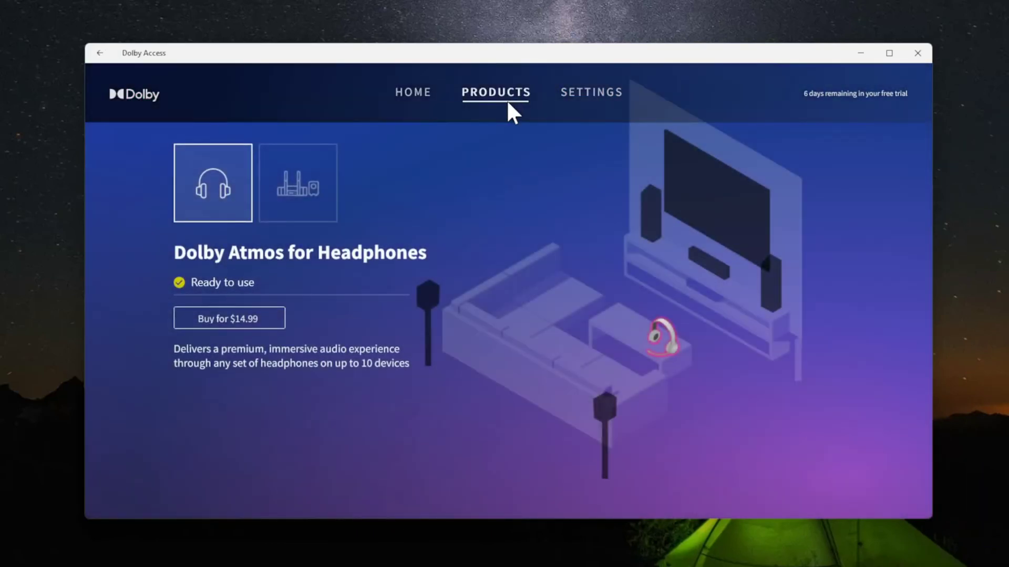